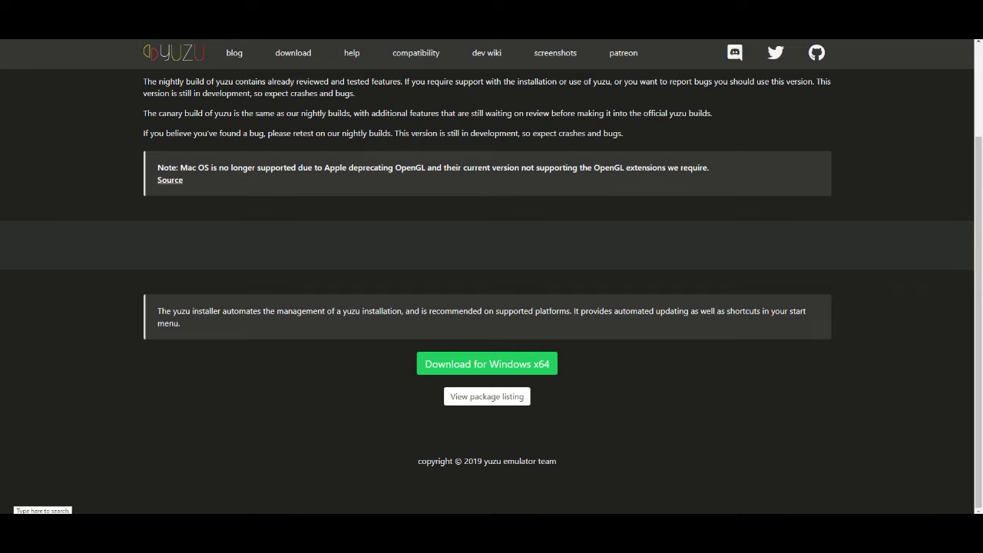
pyautogui.press('super')
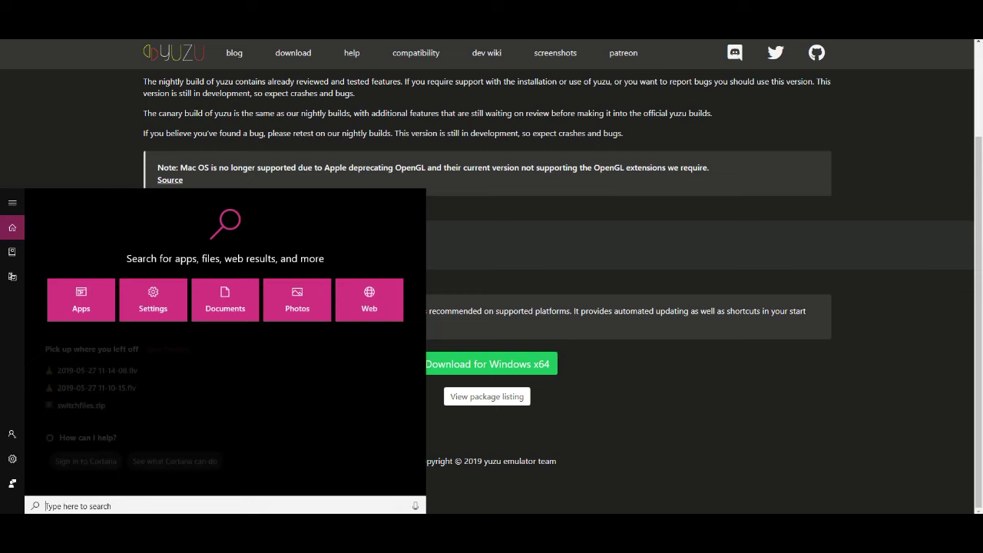
pyautogui.write('y')
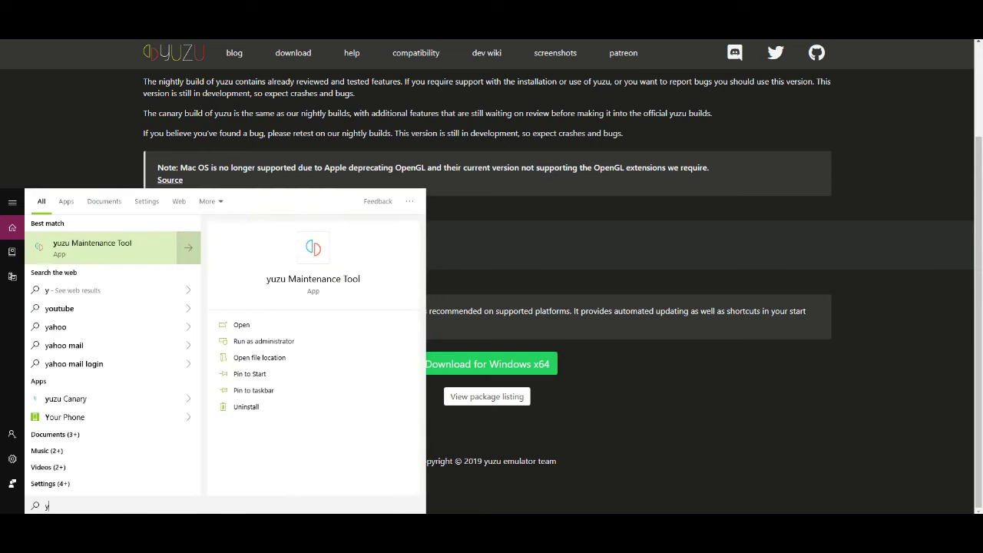
pyautogui.press('BackSpace')
pyautogui.press('Escape')
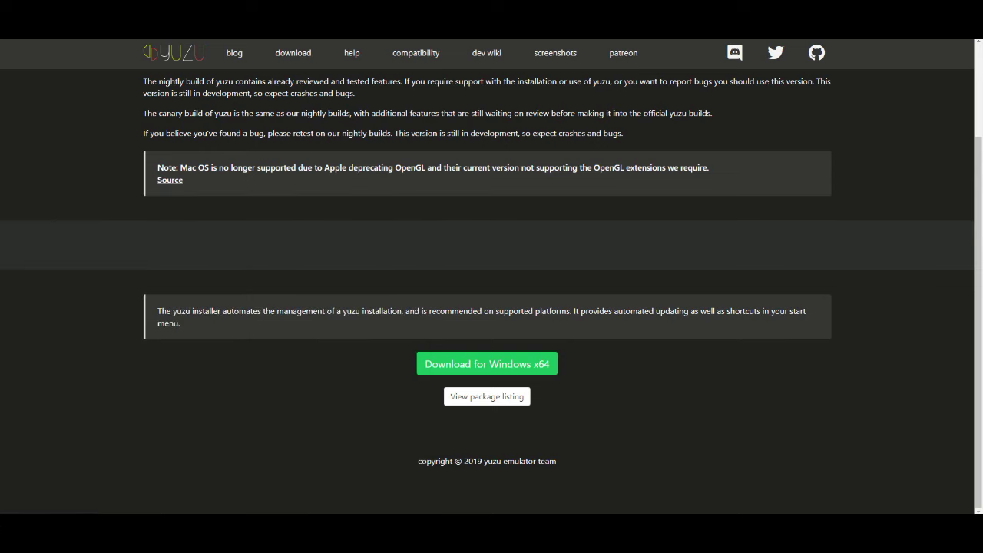
# - Show the desktop, search the installed programs for "yu" and launch yuzu Canary
pyautogui.press('super+d')
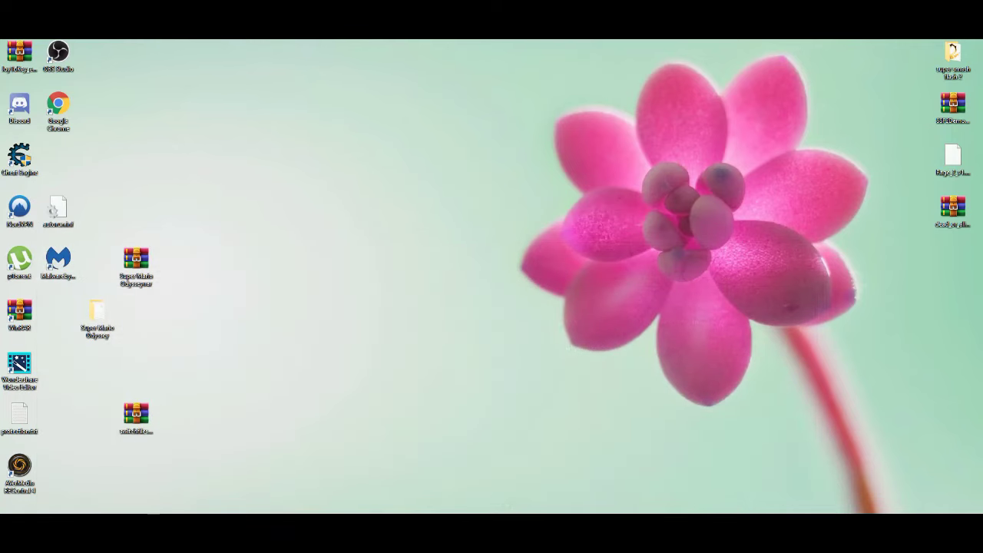
pyautogui.press('super')
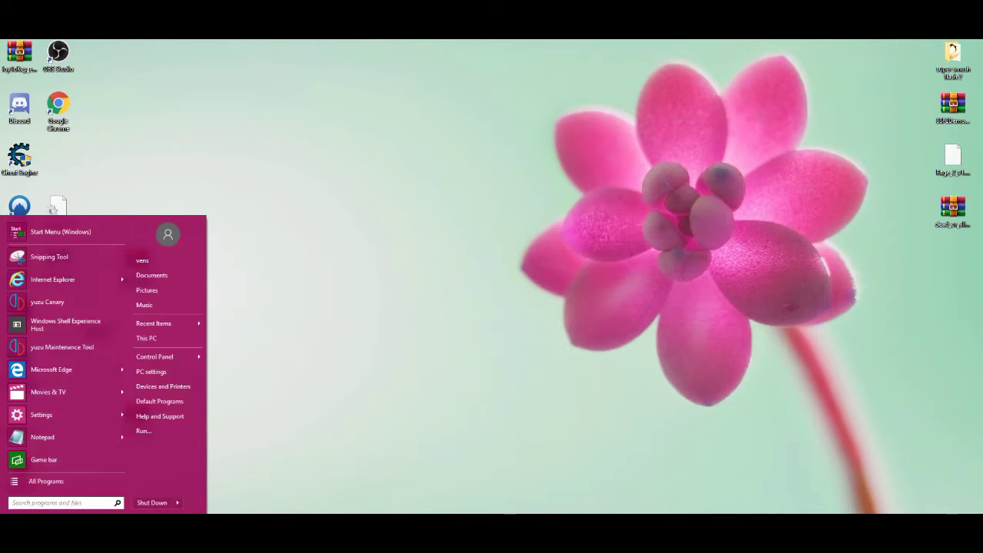
pyautogui.write('yu')
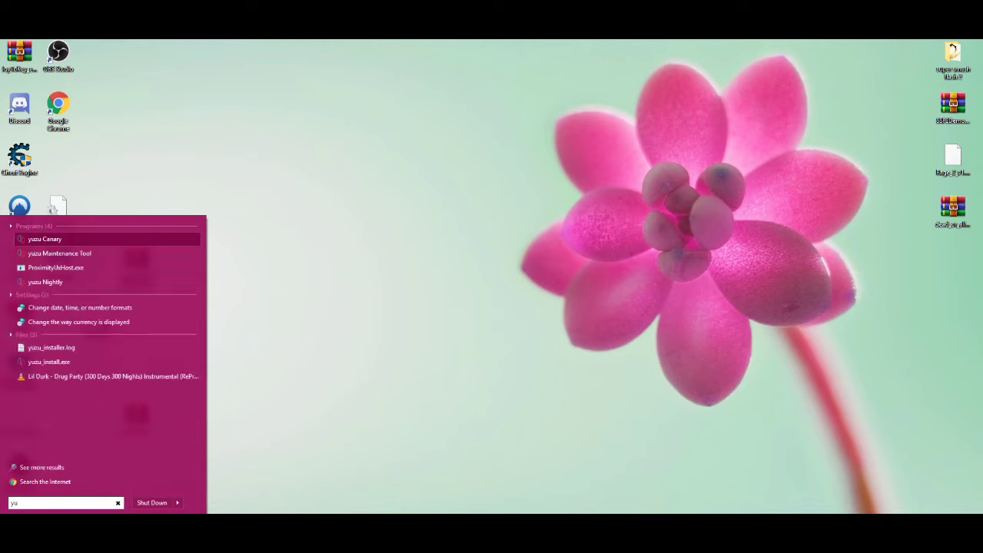
pyautogui.click(107, 239)
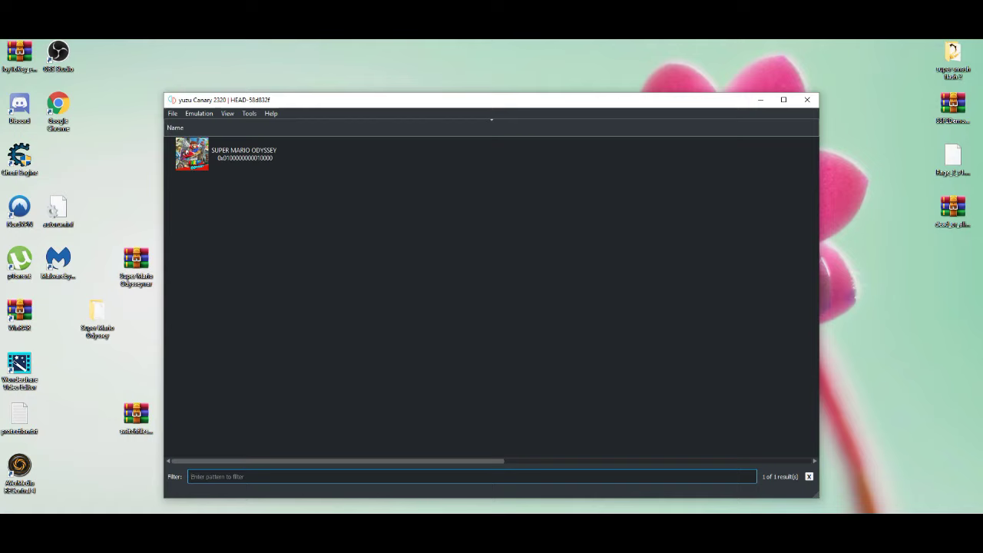
# - Open the yuzu data folder from within the emulator
pyautogui.press('alt')
pyautogui.hotkey('alt', 'f')
pyautogui.press('Down')
pyautogui.press('Down')
pyautogui.press('Down')
pyautogui.press('Down')
pyautogui.press('Down')
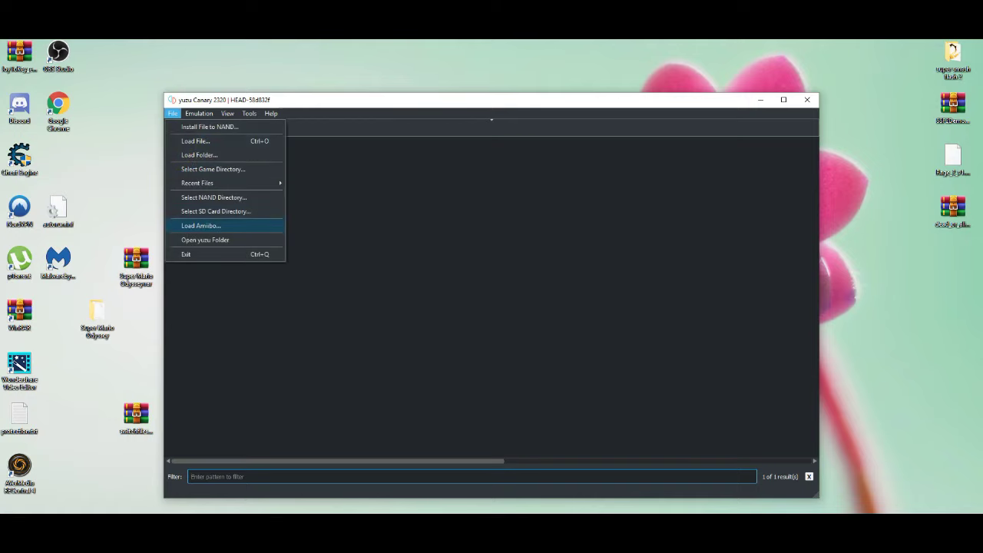
pyautogui.press('Return')
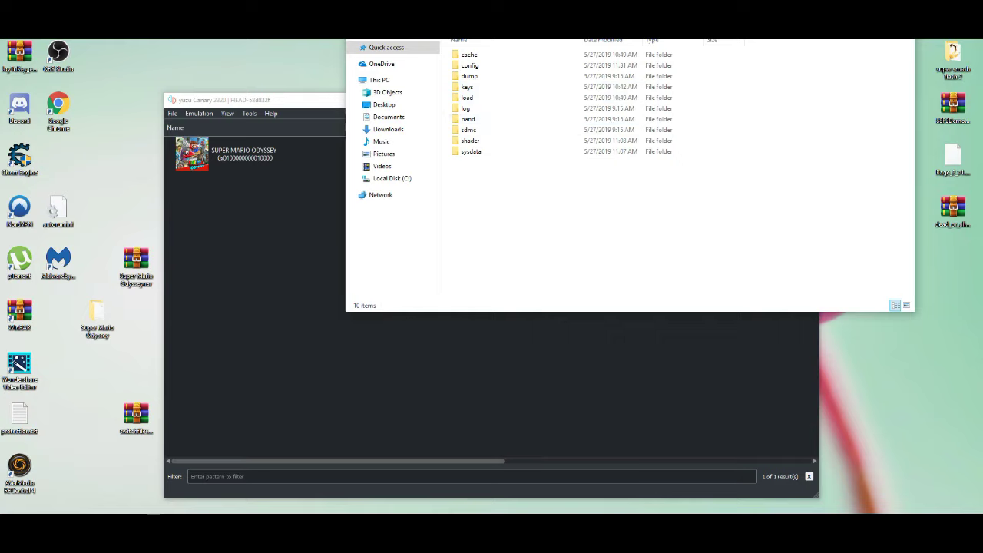
# - Inspect the contents of the keys folder inside the yuzu data folder, return to the parent folder and close the file window
pyautogui.rightClick(468, 221)
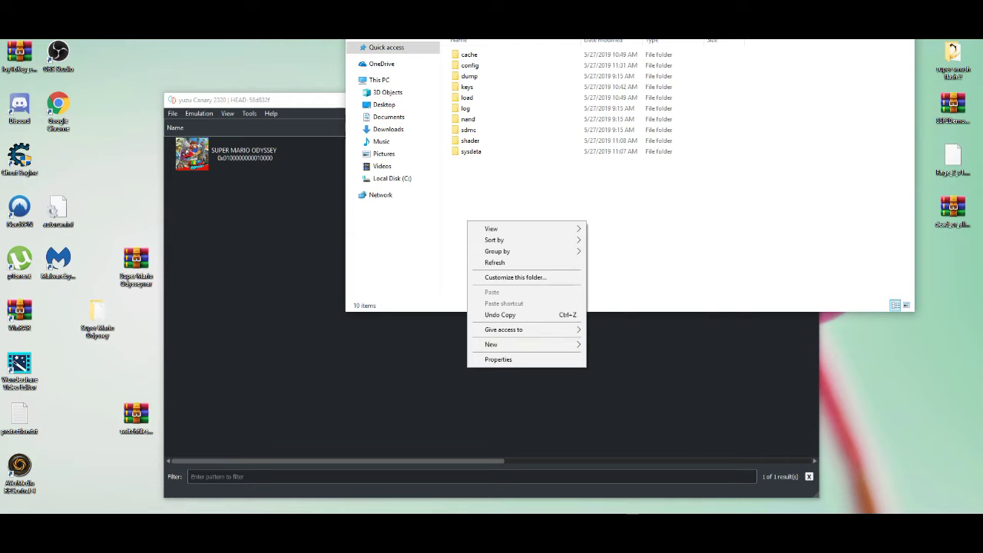
pyautogui.press('Escape')
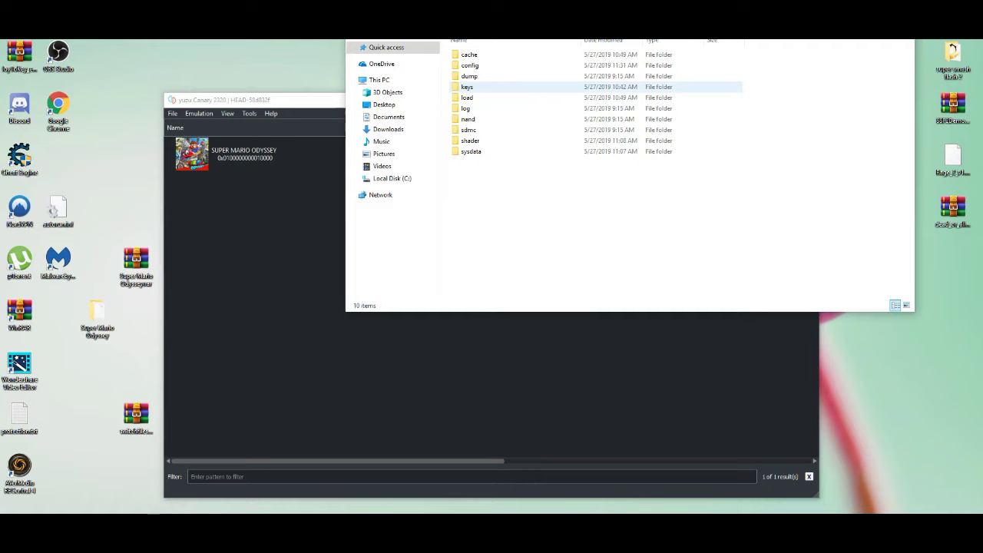
pyautogui.doubleClick(467, 87)
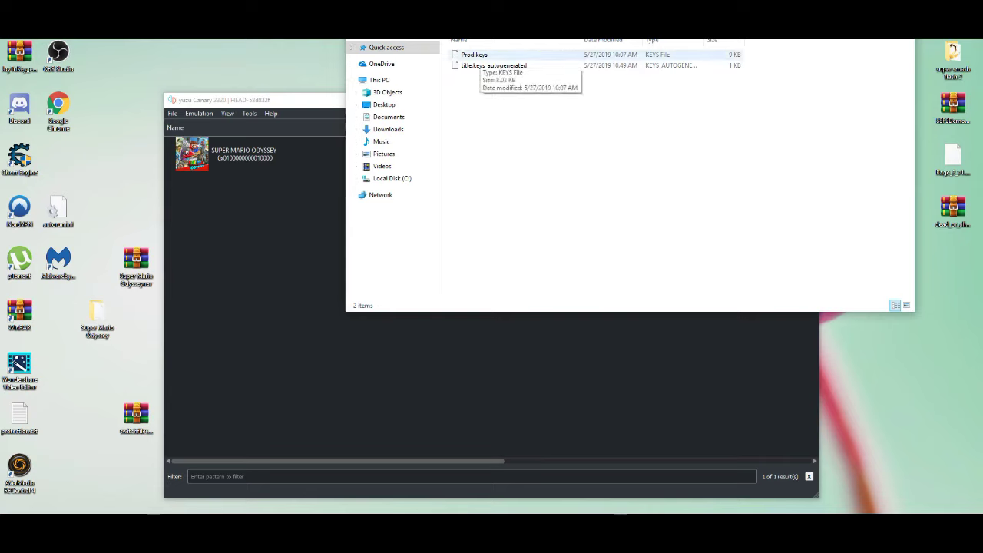
pyautogui.hotkey('alt', 'Up')
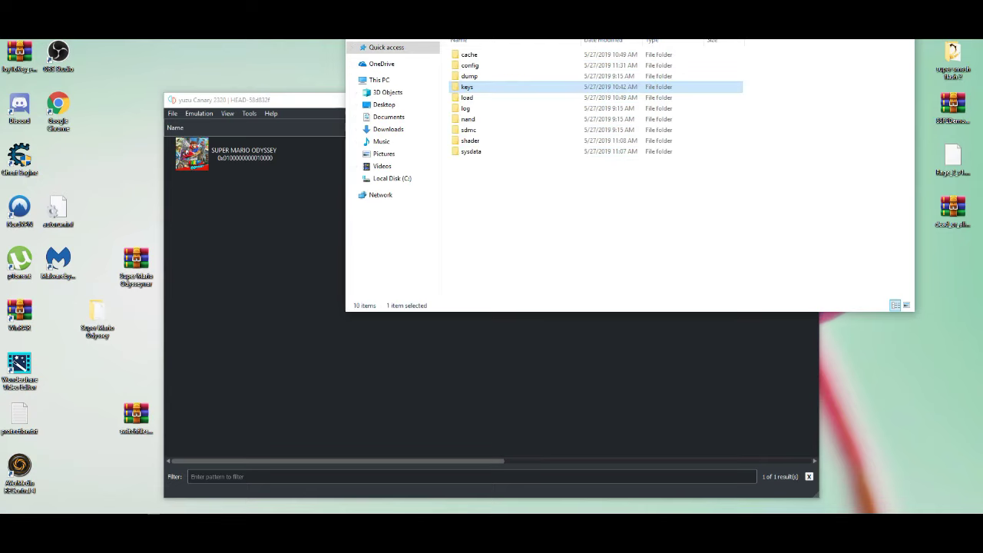
pyautogui.hotkey('alt', 'F4')
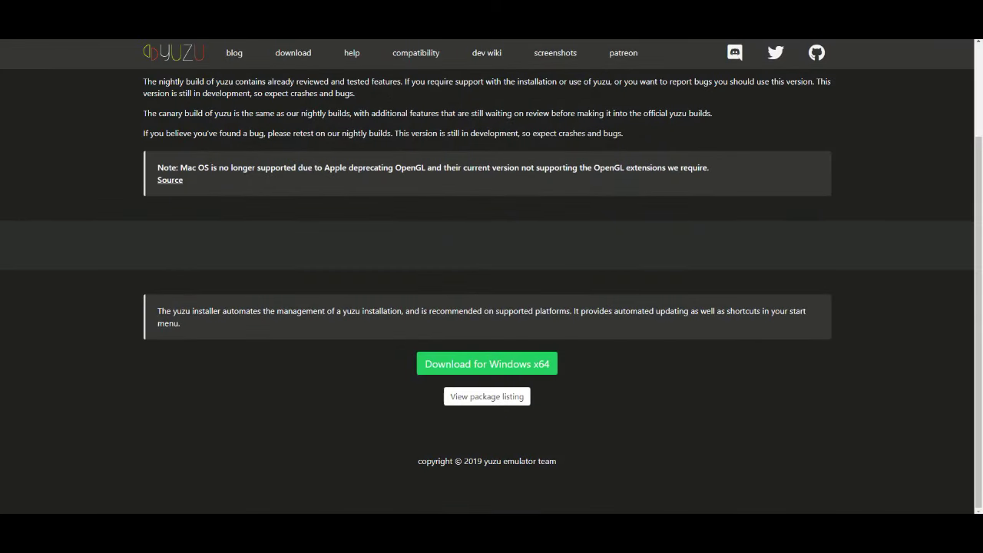
# - Open Google in a new browser tab, search for "yuzu prod.keys download" and return to the Google home page
pyautogui.hotkey('ctrl', 't')
pyautogui.write('go')
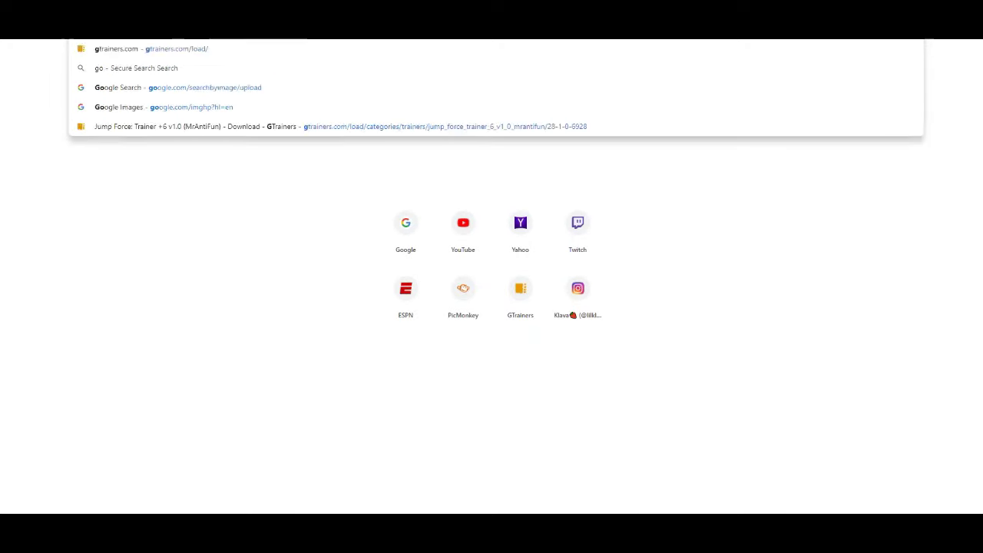
pyautogui.press('Return')
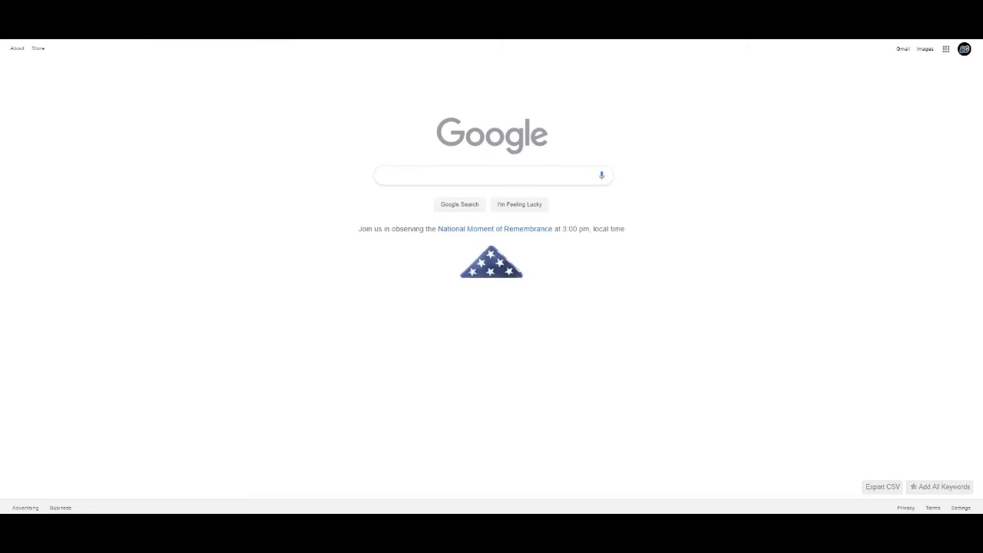
pyautogui.write('yuzu prod.keys download')
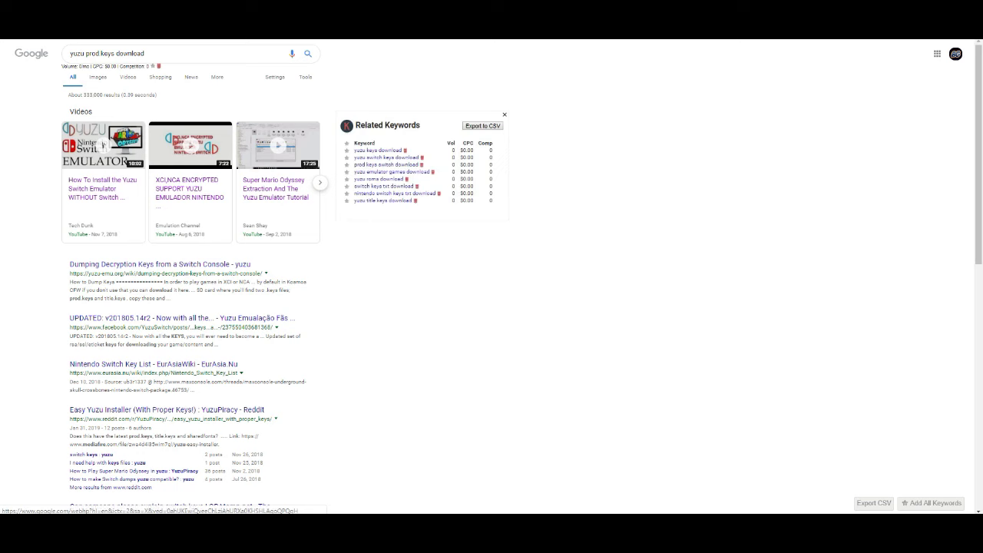
pyautogui.click(31, 53)
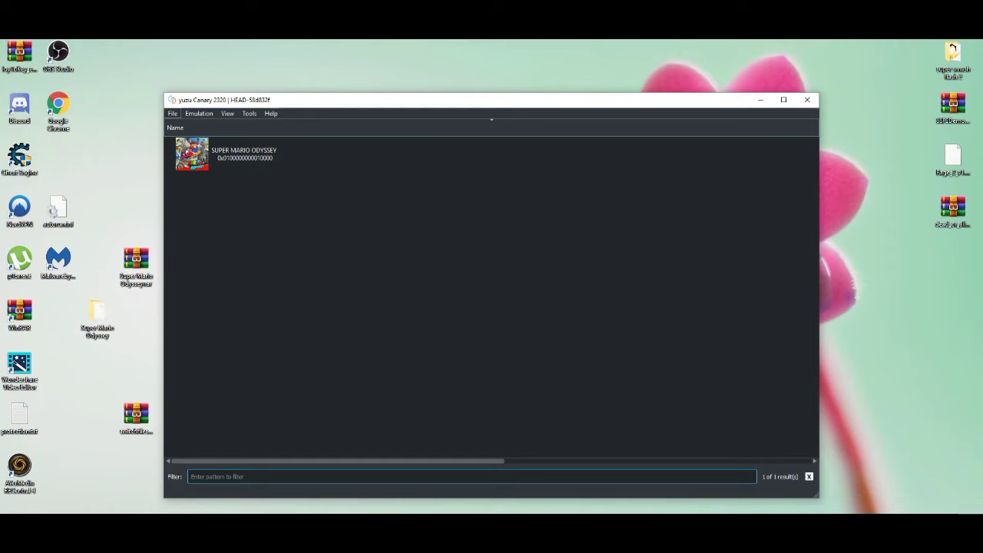
# - Switch to yuzu Canary, open the emulator configuration and choose the Dark theme in the general settings
pyautogui.hotkey('alt', 'f')
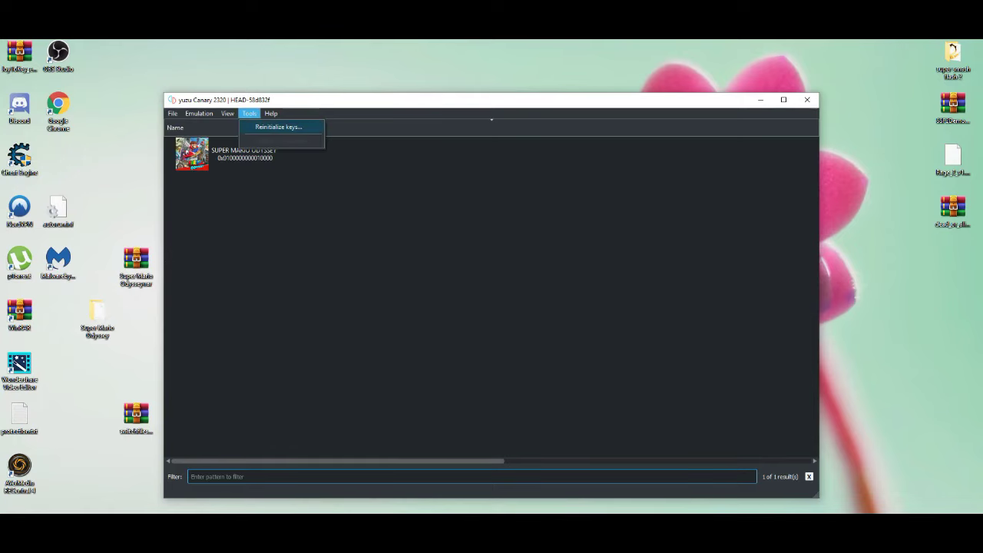
pyautogui.moveTo(198, 113)
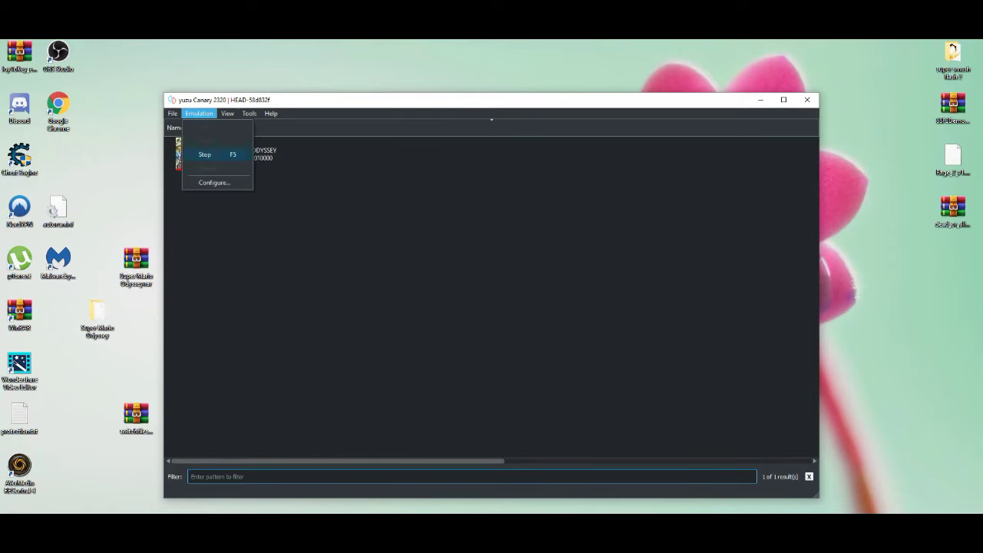
pyautogui.press('Down')
pyautogui.press('Return')
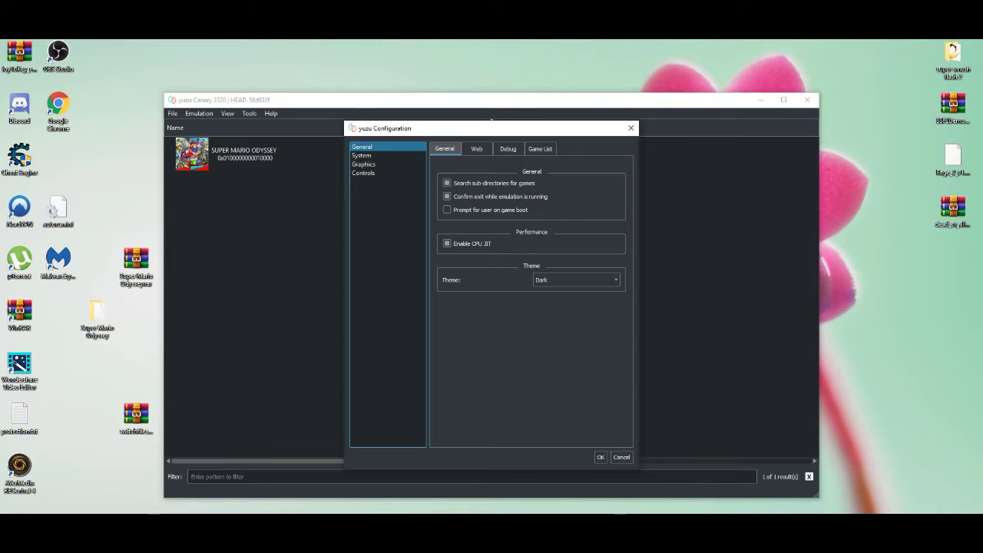
pyautogui.click(576, 280)
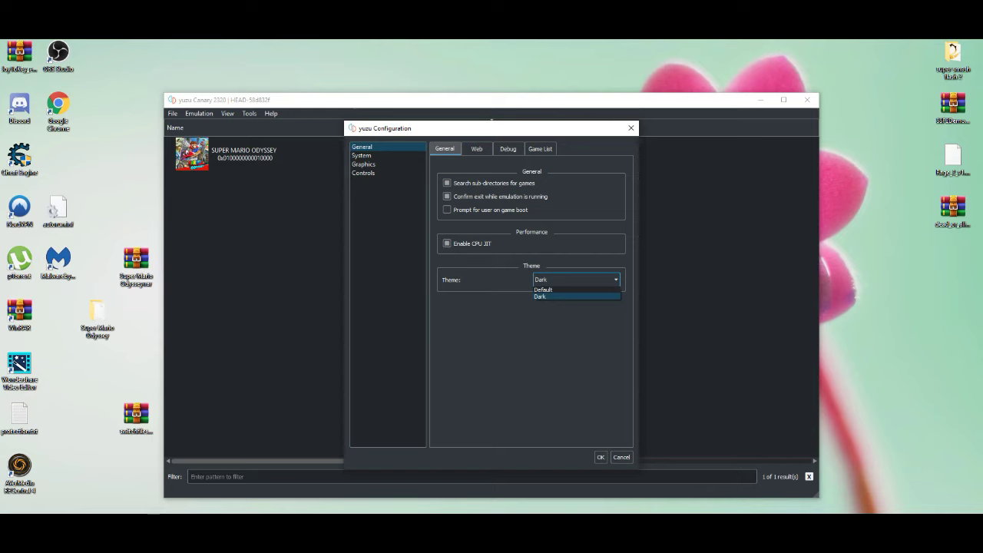
pyautogui.click(539, 296)
# - Review the Web, Debug, Game List, System, Profiles, Audio and Graphics settings in the emulator configuration
pyautogui.click(476, 148)
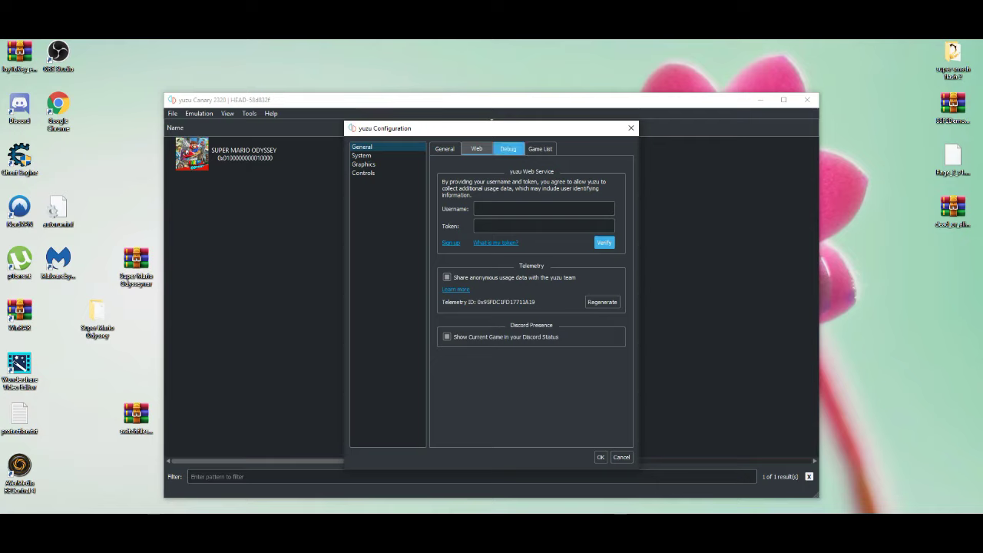
pyautogui.click(507, 149)
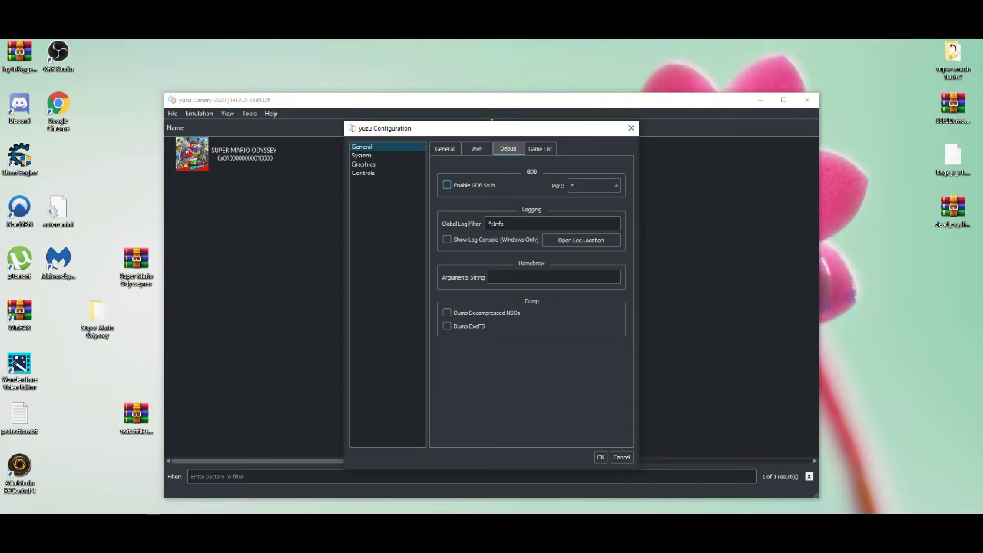
pyautogui.click(540, 148)
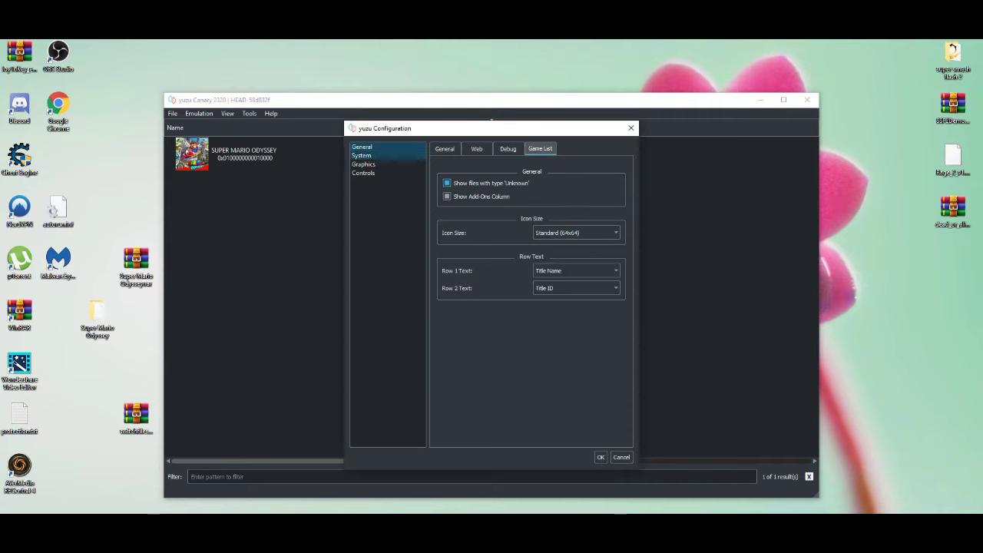
pyautogui.click(360, 155)
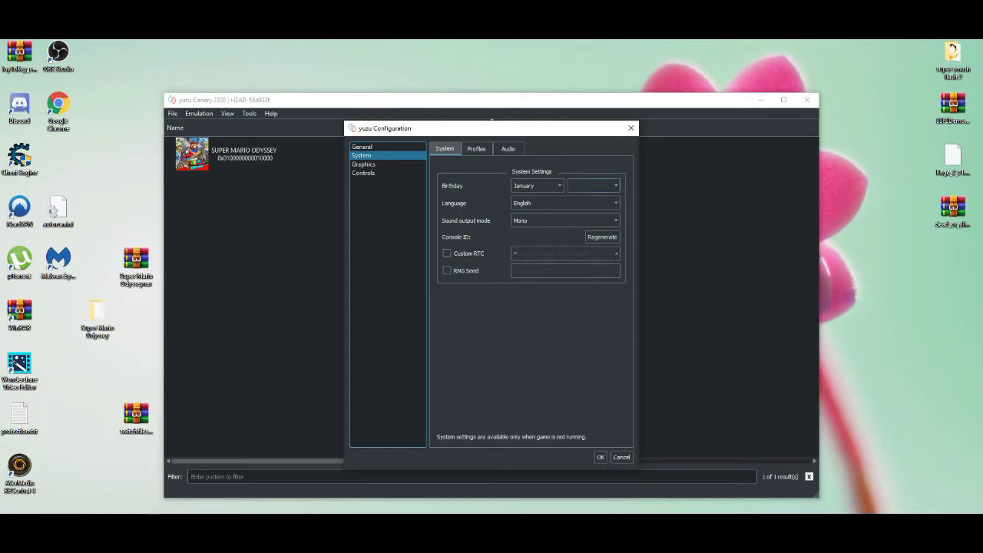
pyautogui.click(476, 148)
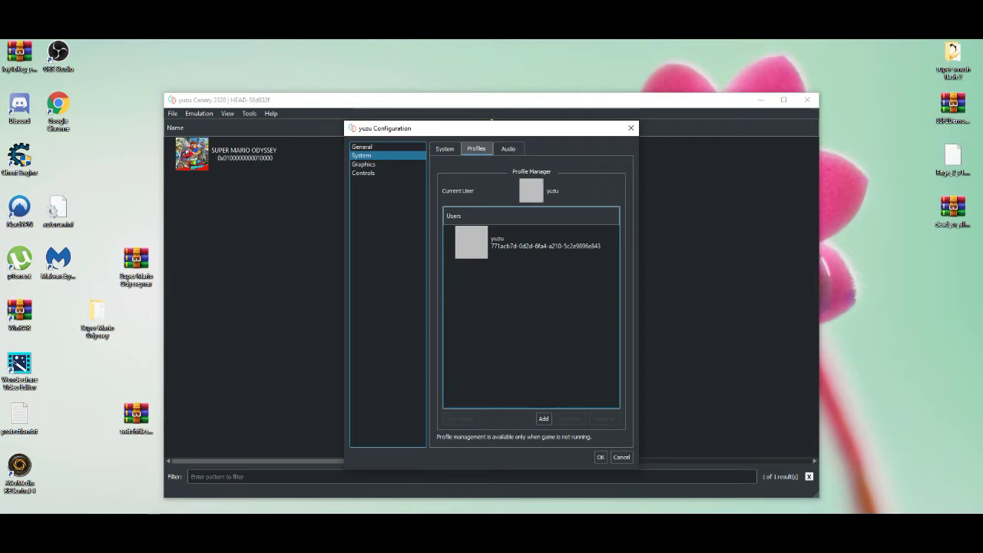
pyautogui.click(508, 148)
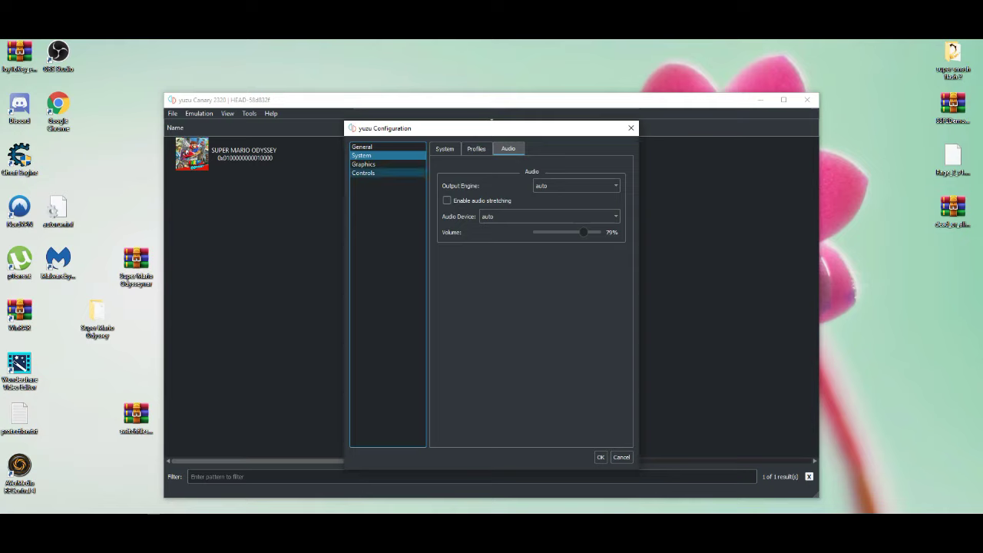
pyautogui.click(364, 164)
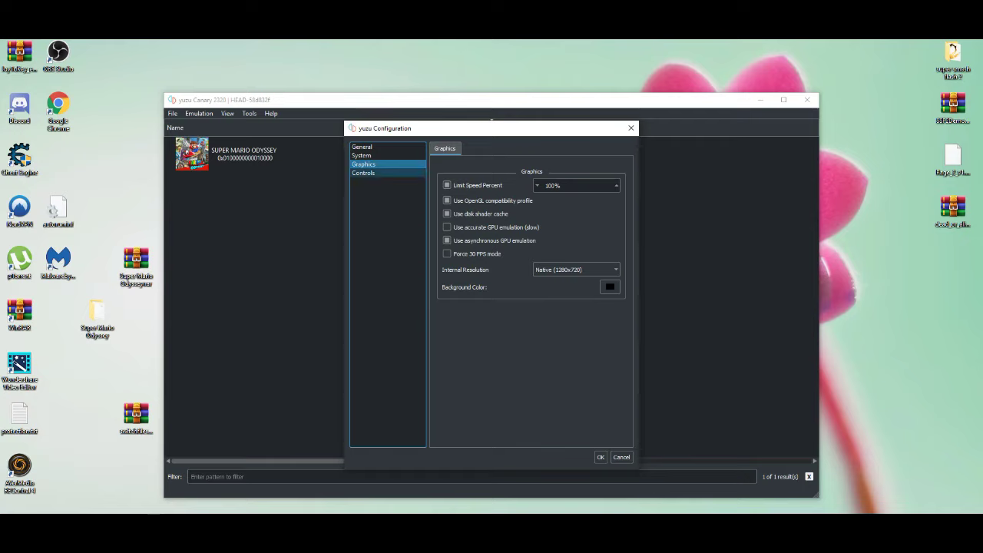
# - Choose the Custom controller configuration, open its input settings and set Player 1's controller type to Pro Controller
pyautogui.click(363, 173)
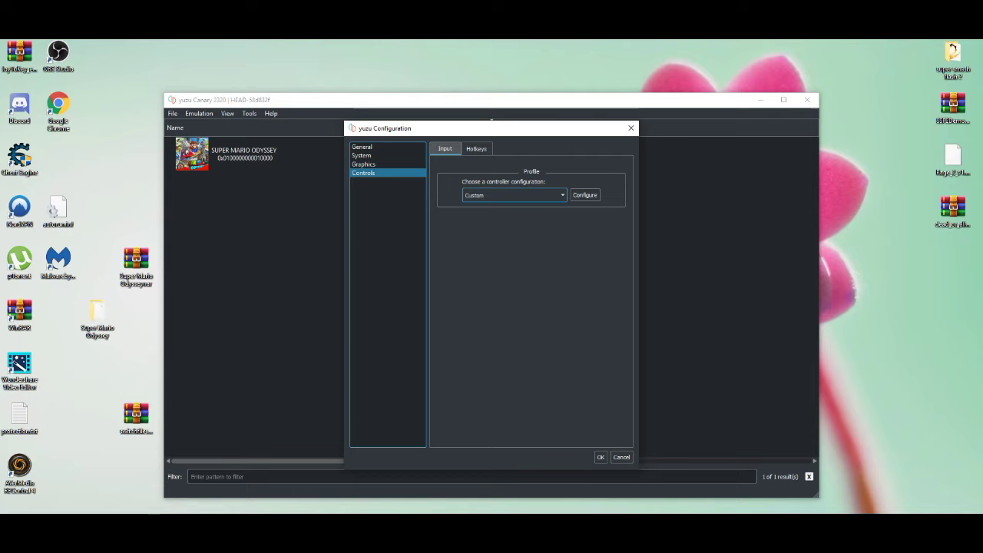
pyautogui.click(513, 195)
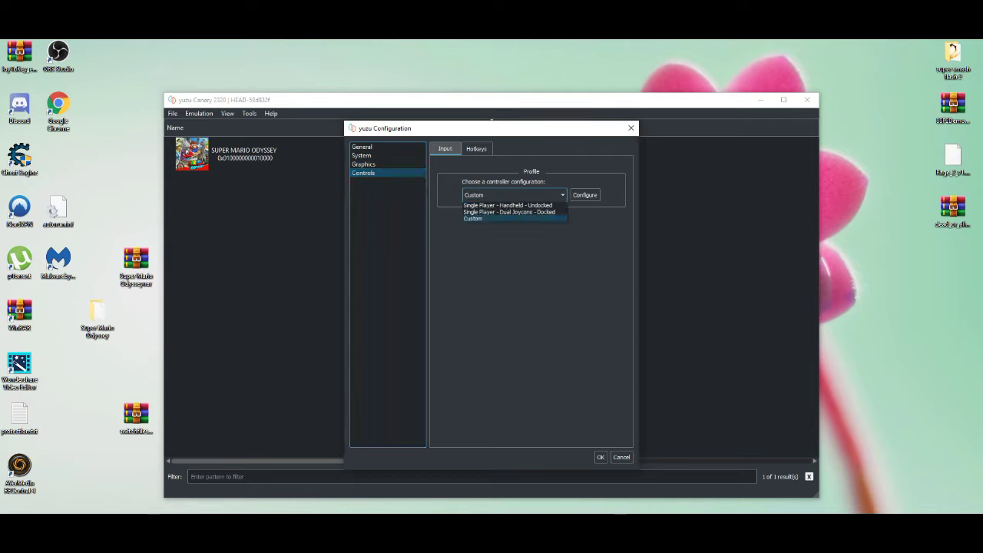
pyautogui.click(514, 218)
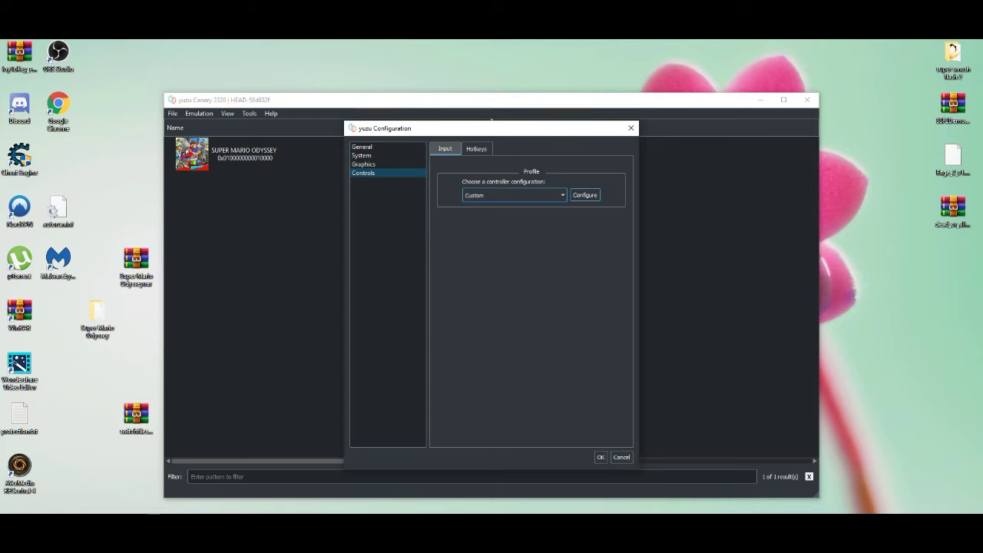
pyautogui.click(584, 195)
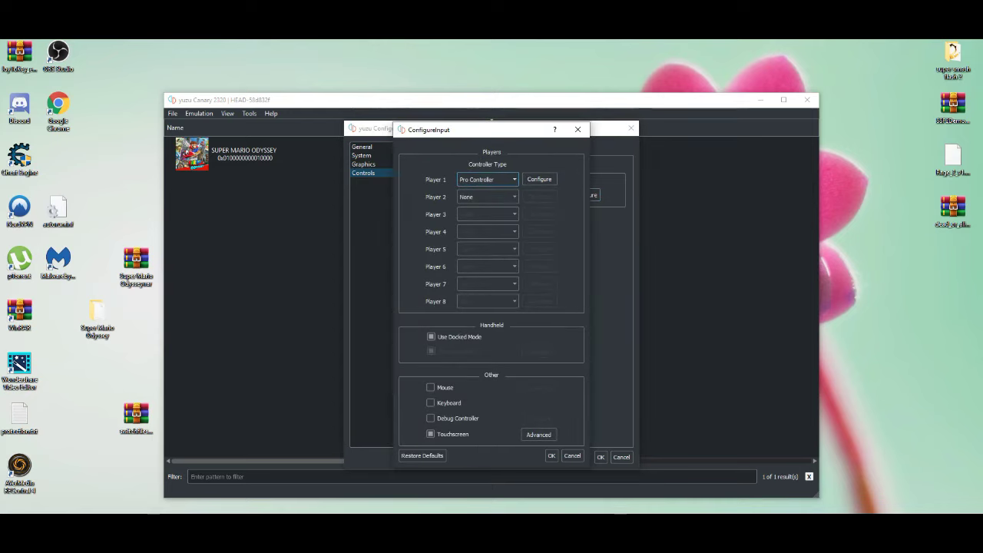
pyautogui.click(487, 179)
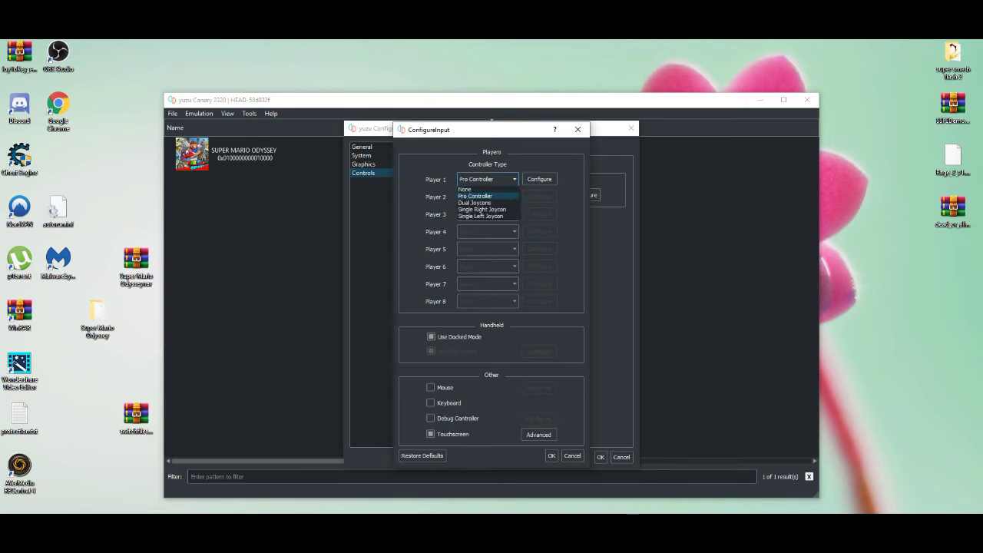
pyautogui.press('Return')
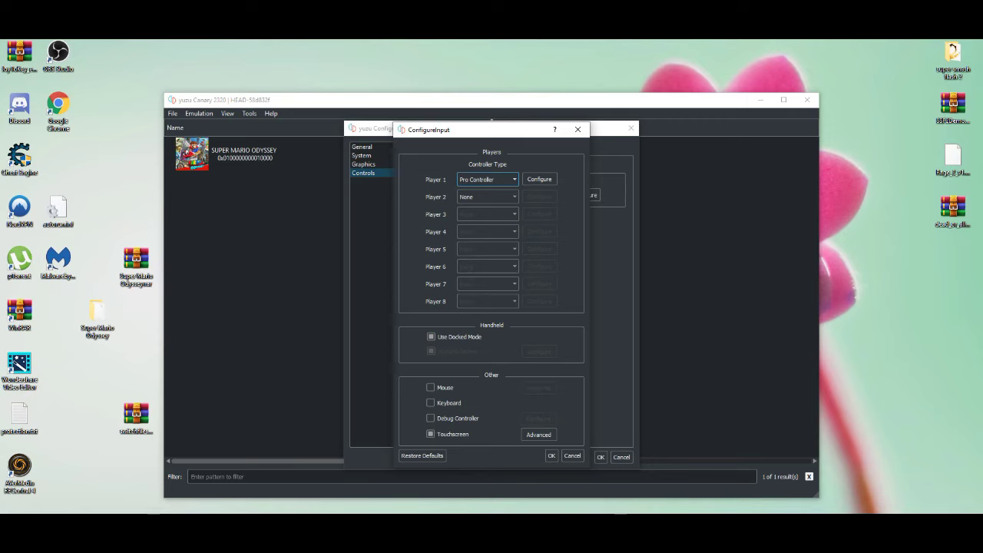
# - Open Player 1's Pro Controller button mapping, accept it and confirm the input and emulator configuration
pyautogui.click(539, 179)
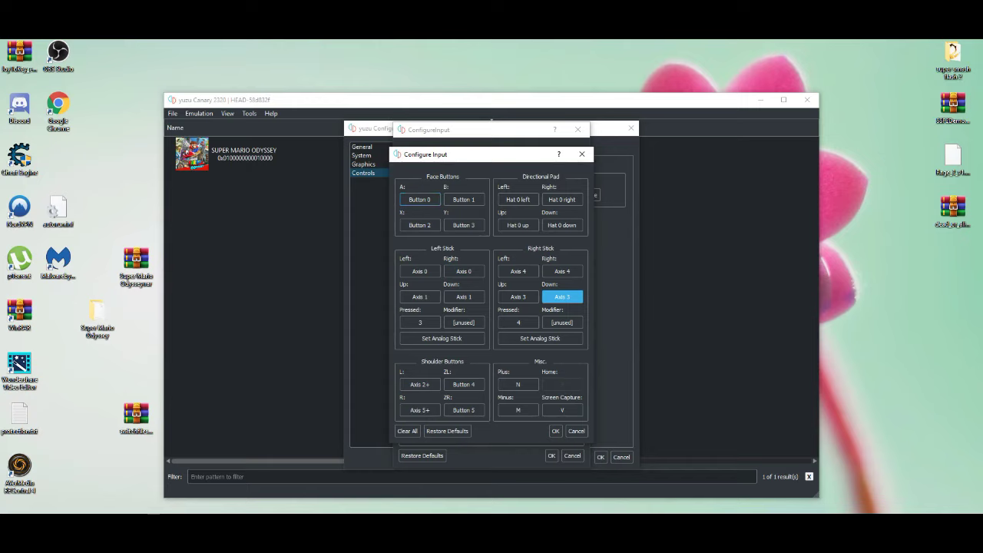
pyautogui.click(555, 431)
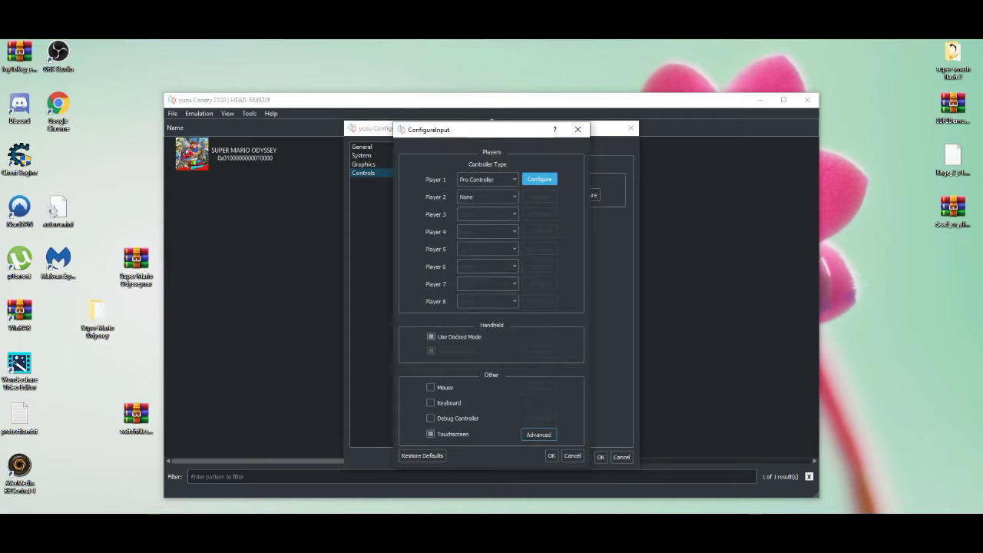
pyautogui.press('Return')
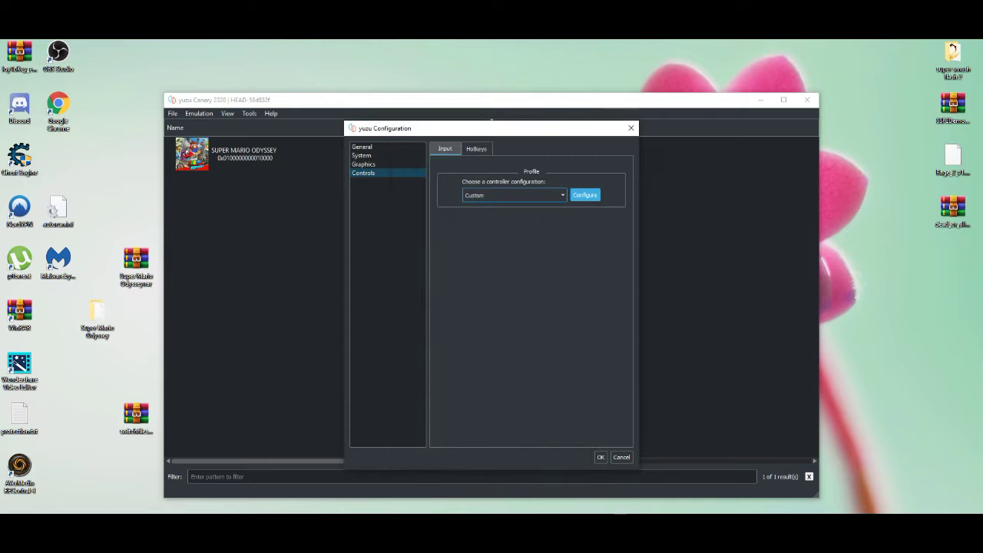
pyautogui.press('Return')
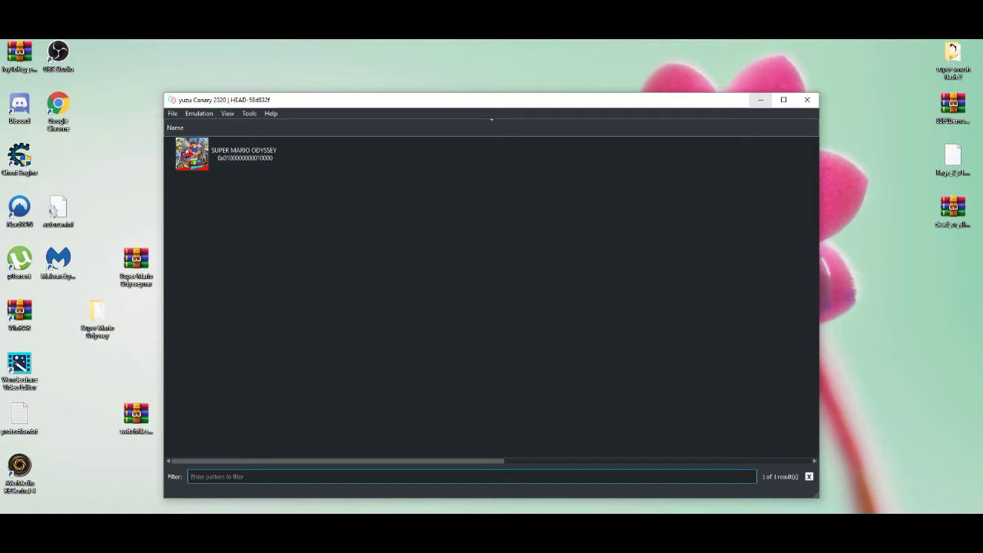
# - Minimize the emulator and look through the Super Mario Odyssey archive in WinRAR, viewing its game folder and returning to the archive root
pyautogui.click(491, 154)
pyautogui.click(760, 100)
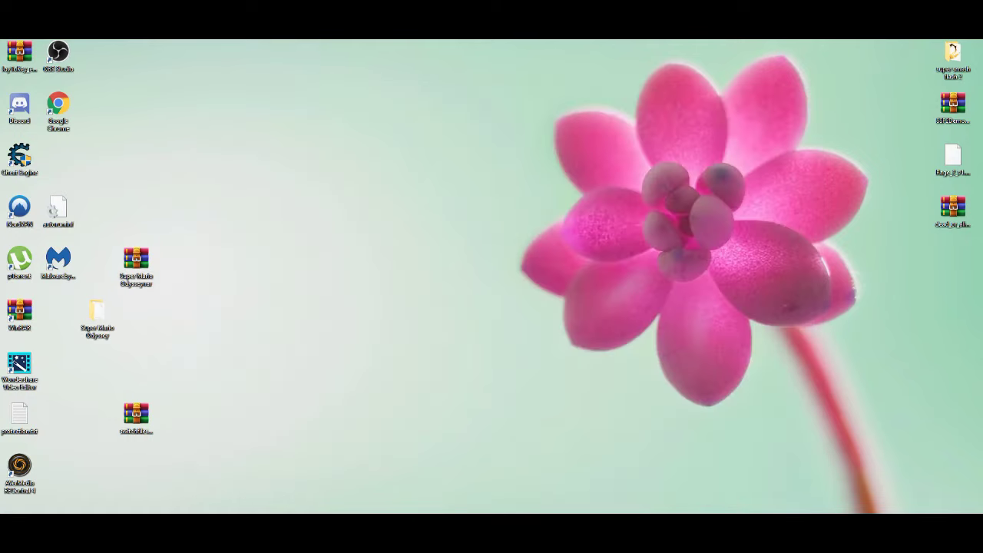
pyautogui.doubleClick(136, 265)
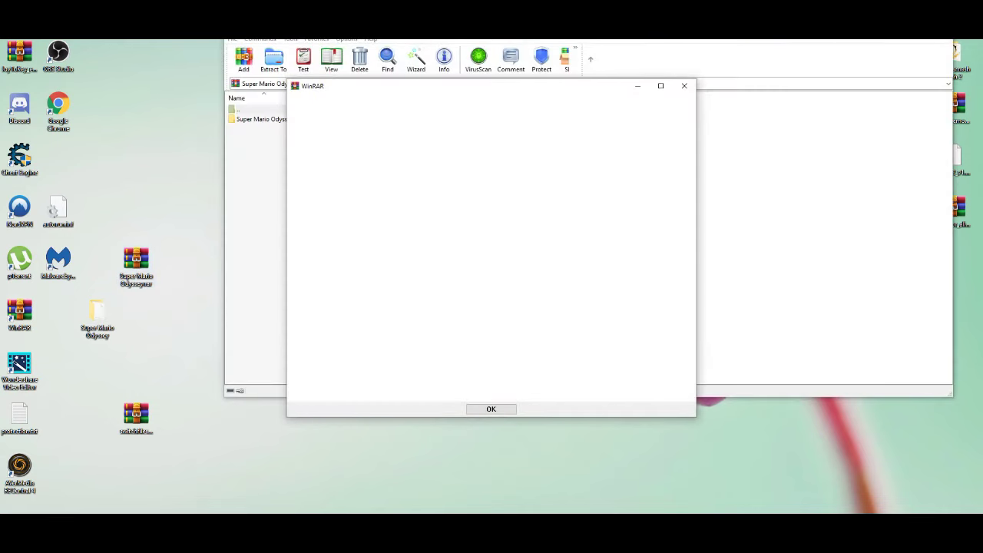
pyautogui.click(683, 85)
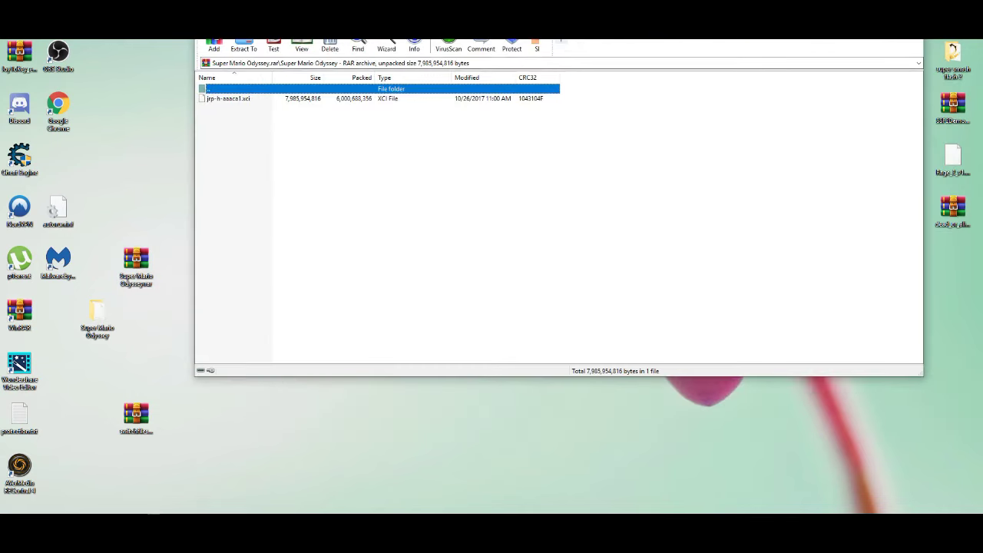
pyautogui.press('Return')
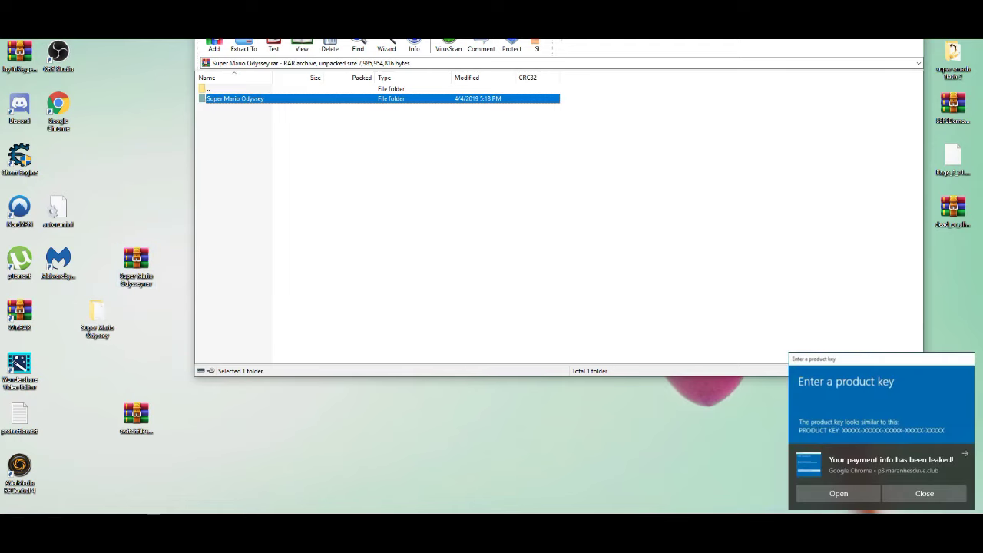
# - Dismiss the Google Chrome pop-up notifications and close the Super Mario Odyssey archive
pyautogui.click(923, 493)
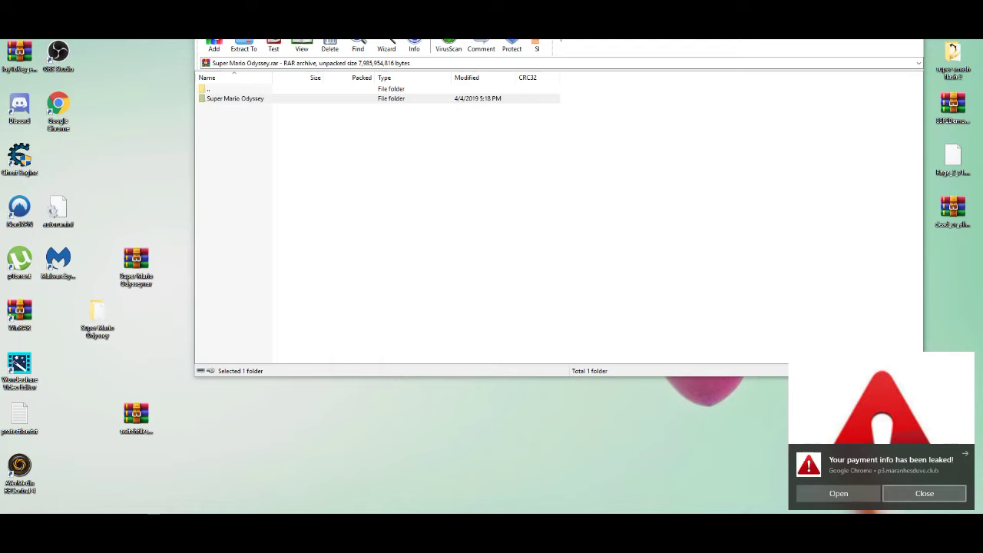
pyautogui.click(915, 480)
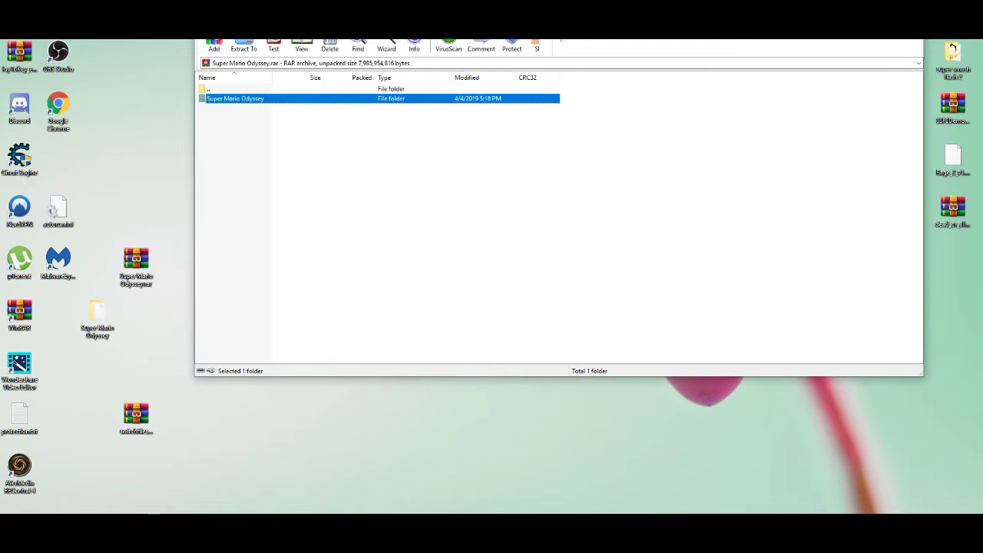
pyautogui.hotkey('alt', 'F4')
# - Switch back to yuzu Canary and set the game directory to the Super Mario Odyssey folder on the Desktop
pyautogui.hotkey('alt', 'Tab')
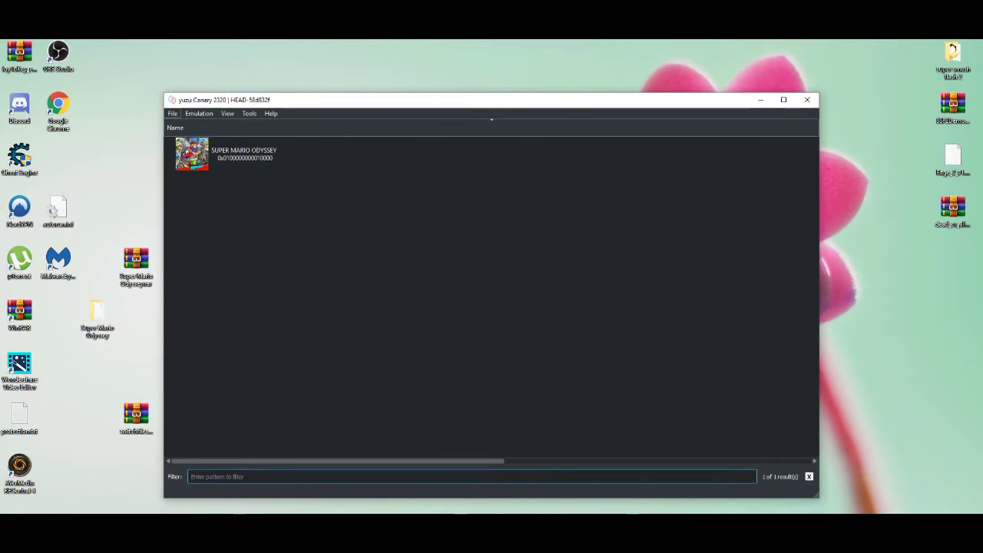
pyautogui.hotkey('alt', 'f')
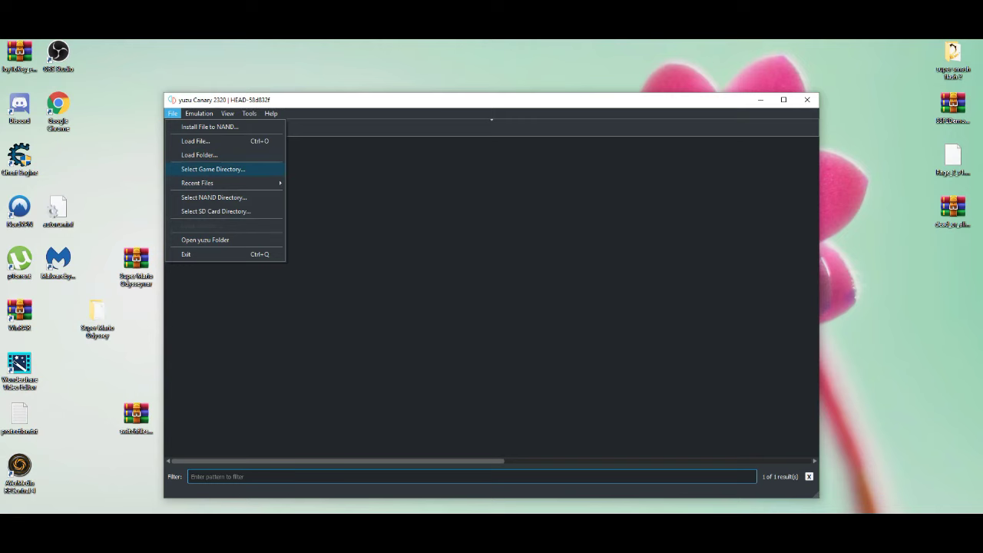
pyautogui.click(212, 169)
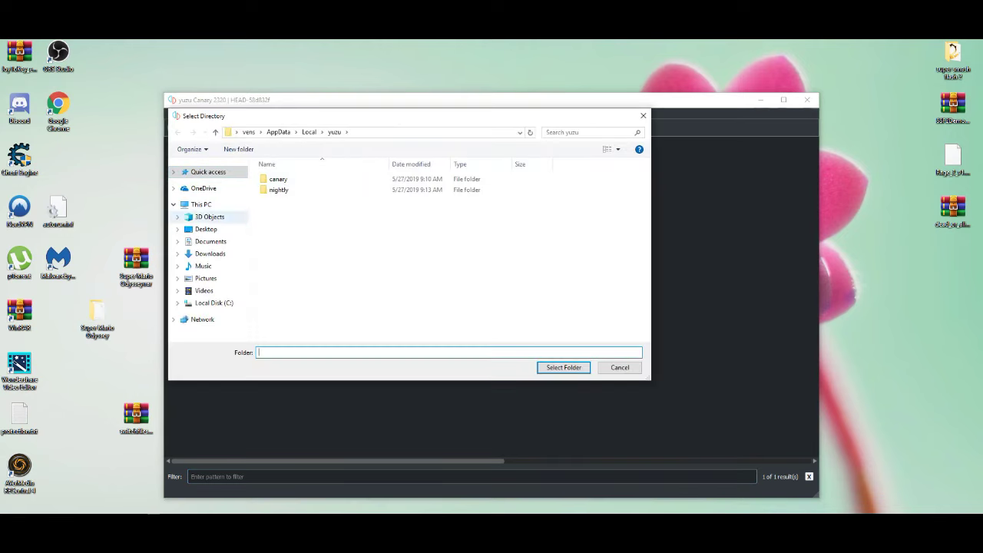
pyautogui.click(201, 205)
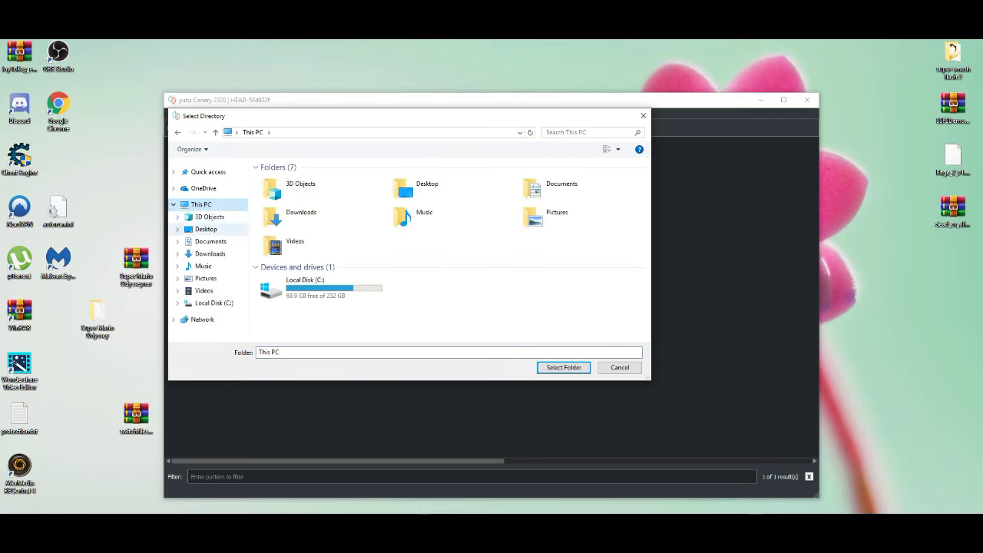
pyautogui.click(205, 229)
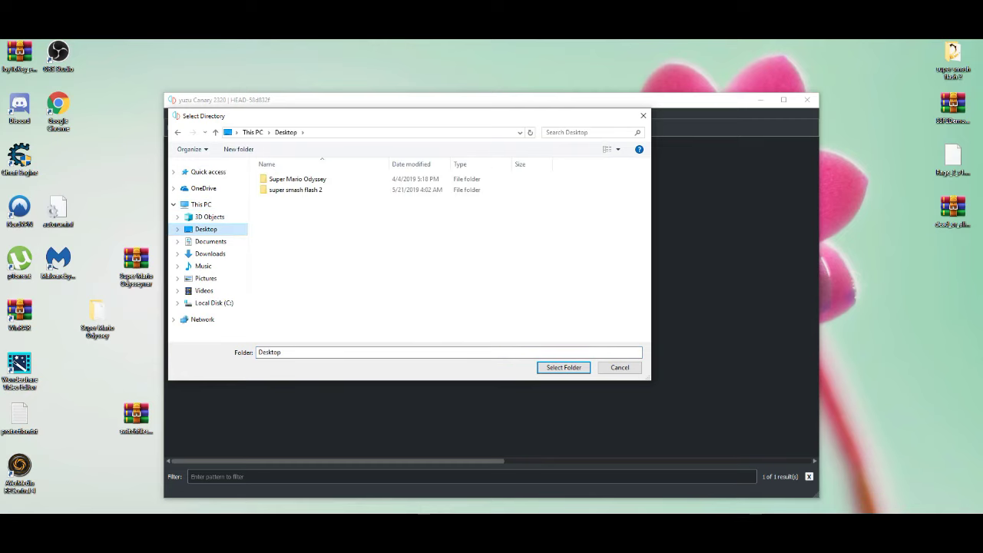
pyautogui.click(297, 179)
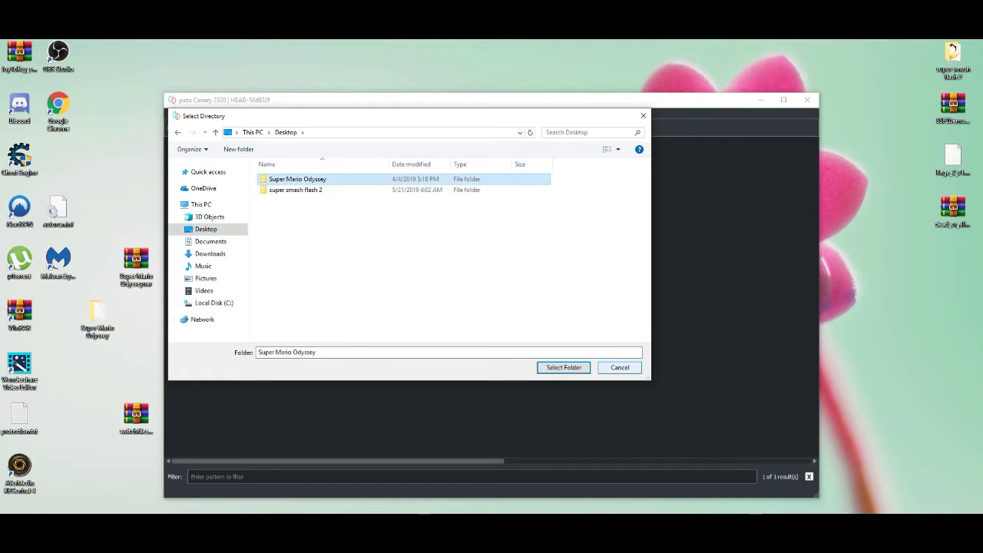
pyautogui.click(564, 367)
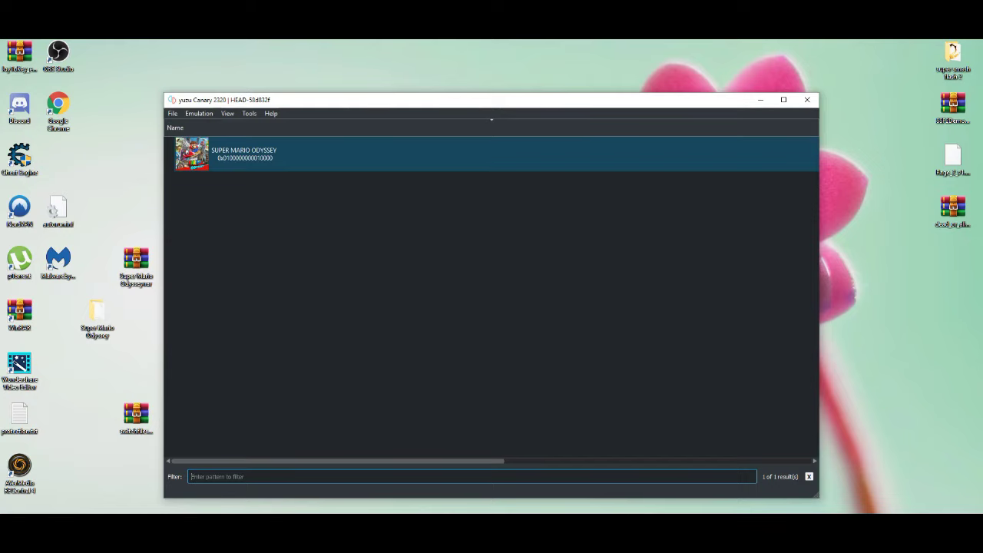
pyautogui.moveTo(438, 100); pyautogui.dragTo(430, 45)
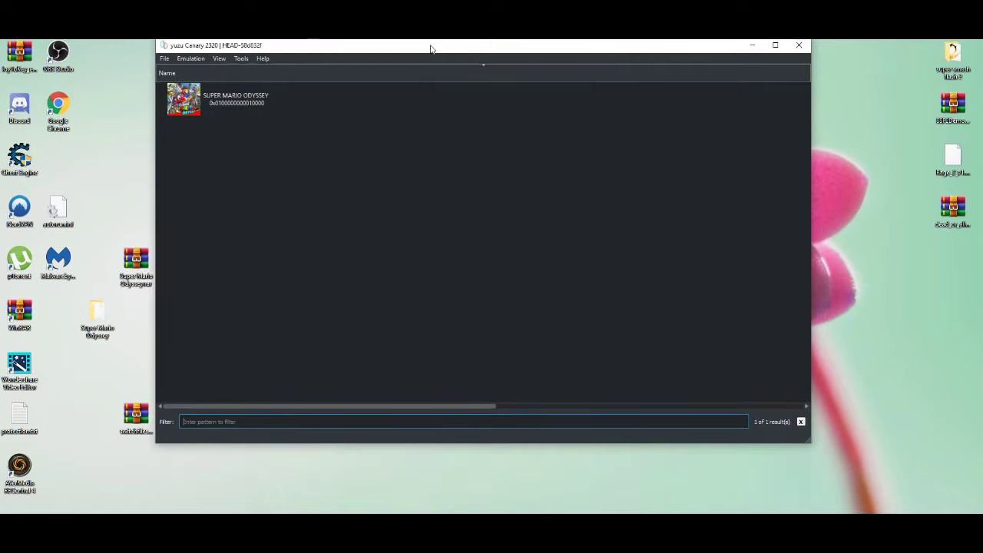